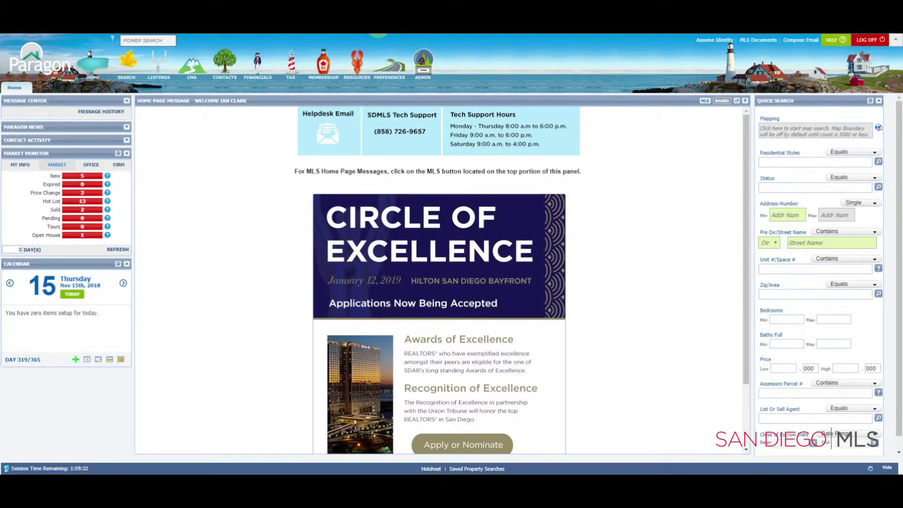
Step: Start a new Residential listing from the Listings menu's Add Listing options
{"action": "left_click", "coordinate": [156, 69]}
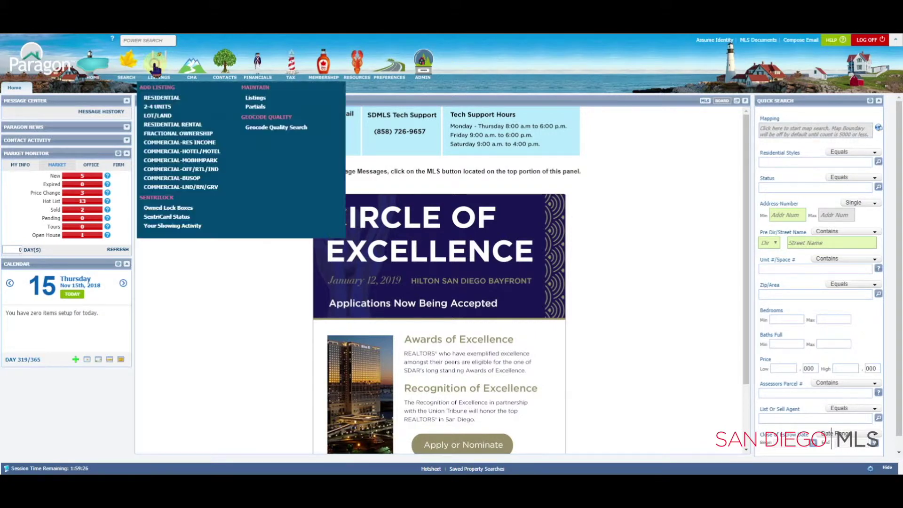
{"action": "left_click", "coordinate": [190, 99]}
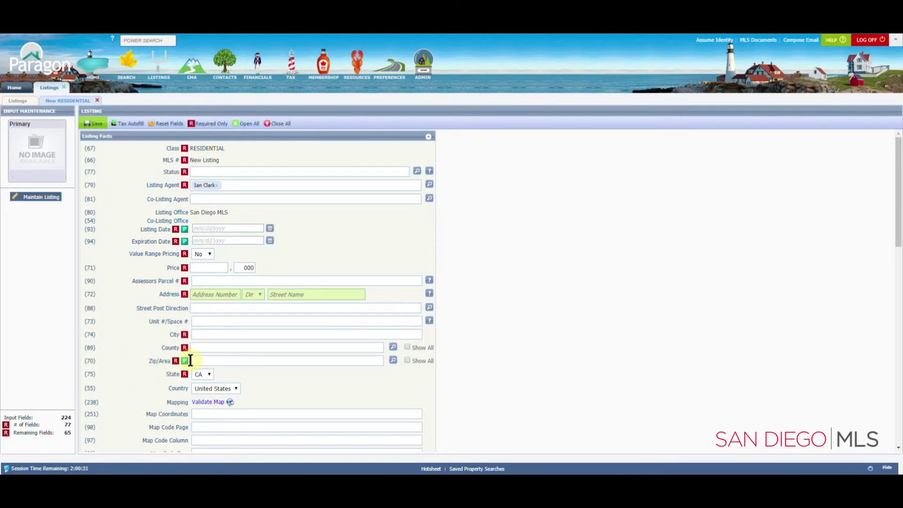
Step: Scroll down the loaded Listing Facts section and bring up the Residential Styles lookup
{"action": "scroll", "coordinate": [191, 360], "scroll_direction": "down", "scroll_amount": 5}
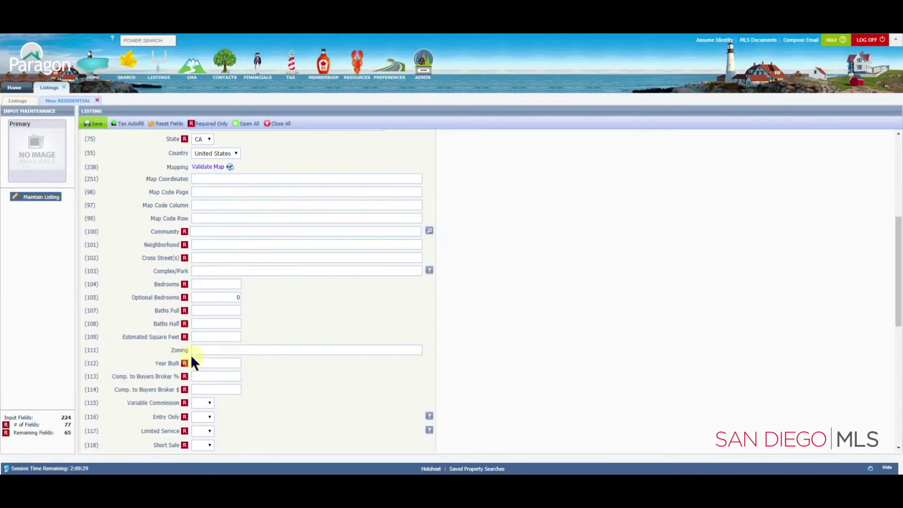
{"action": "scroll", "coordinate": [192, 363], "scroll_direction": "down", "scroll_amount": 5}
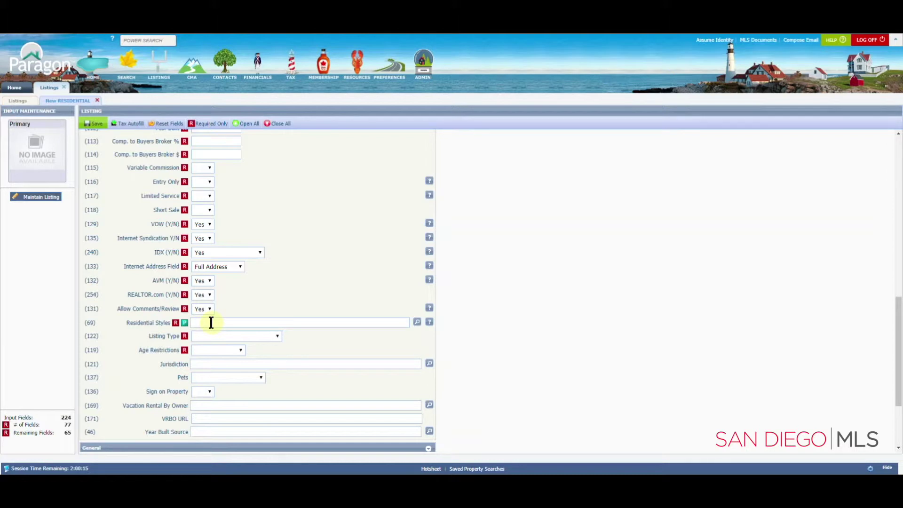
{"action": "left_click", "coordinate": [418, 323]}
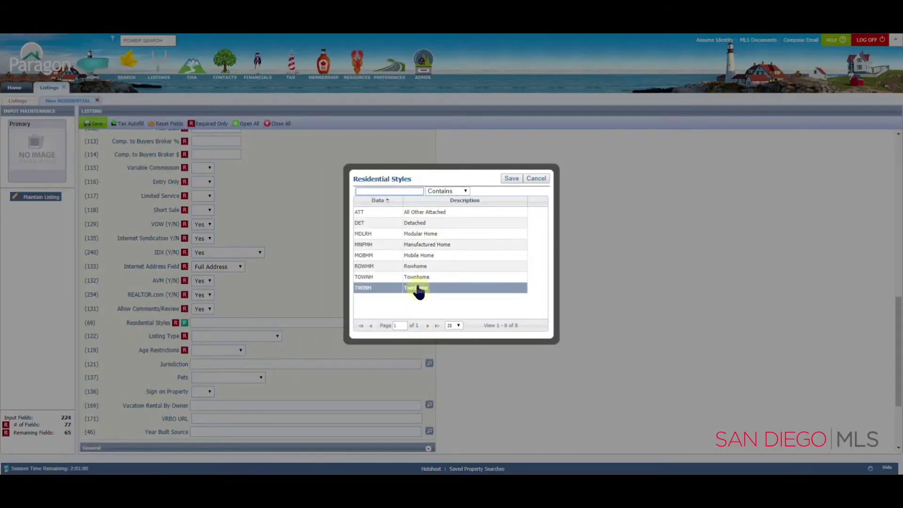
Step: Select DET - Detached in the Residential Styles lookup and save the choice
{"action": "left_click", "coordinate": [423, 224]}
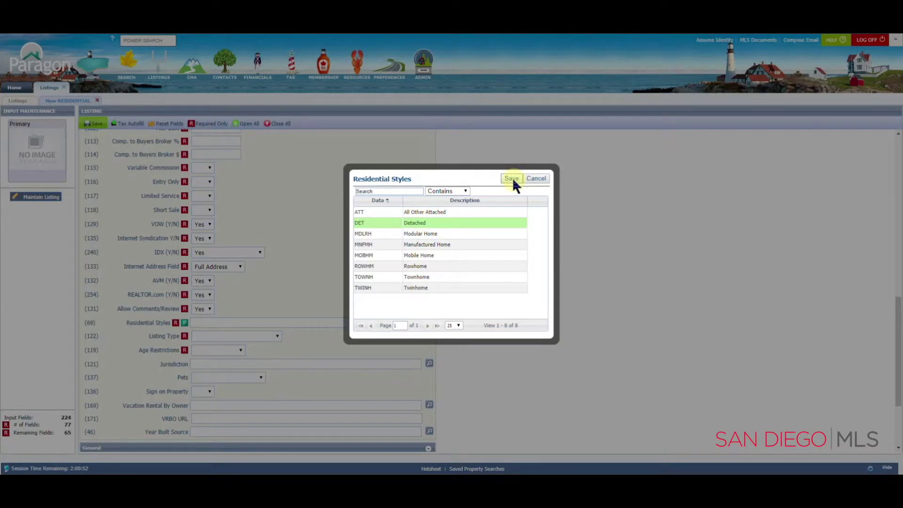
{"action": "left_click", "coordinate": [491, 231]}
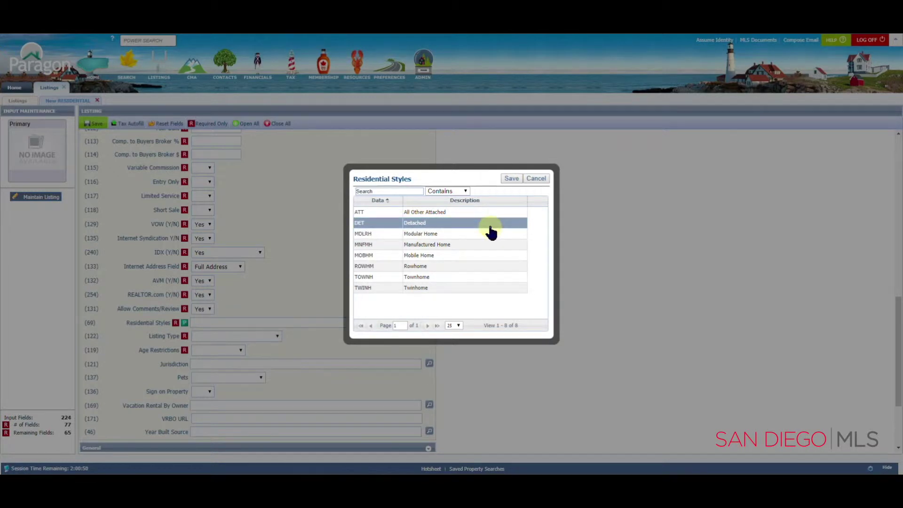
{"action": "left_click", "coordinate": [512, 179]}
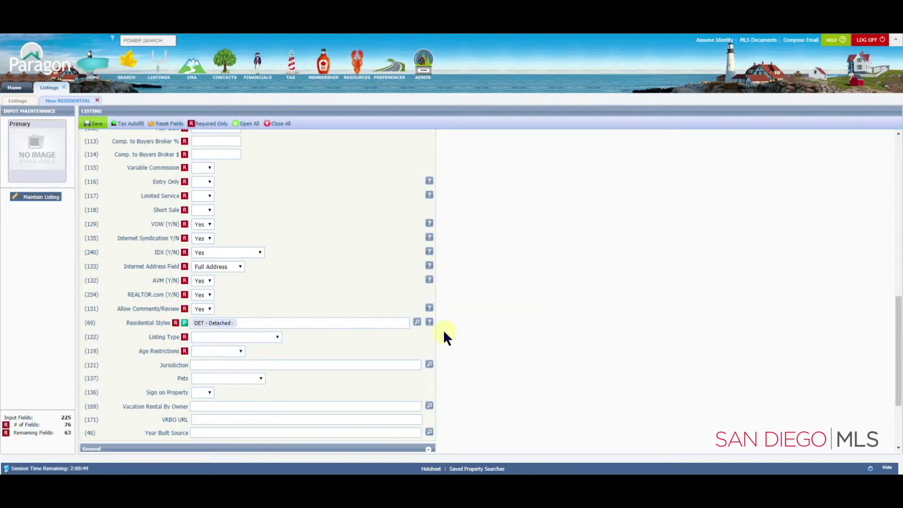
Step: Set Zip/Area to 92058 - OCEANSIDE so State fills in as CA
{"action": "scroll", "coordinate": [437, 328], "scroll_direction": "up", "scroll_amount": 3}
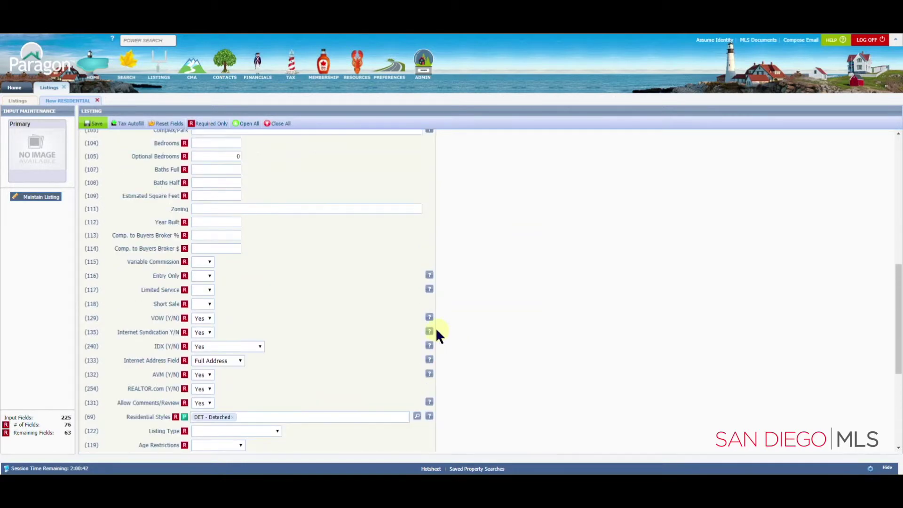
{"action": "scroll", "coordinate": [436, 333], "scroll_direction": "up", "scroll_amount": 6}
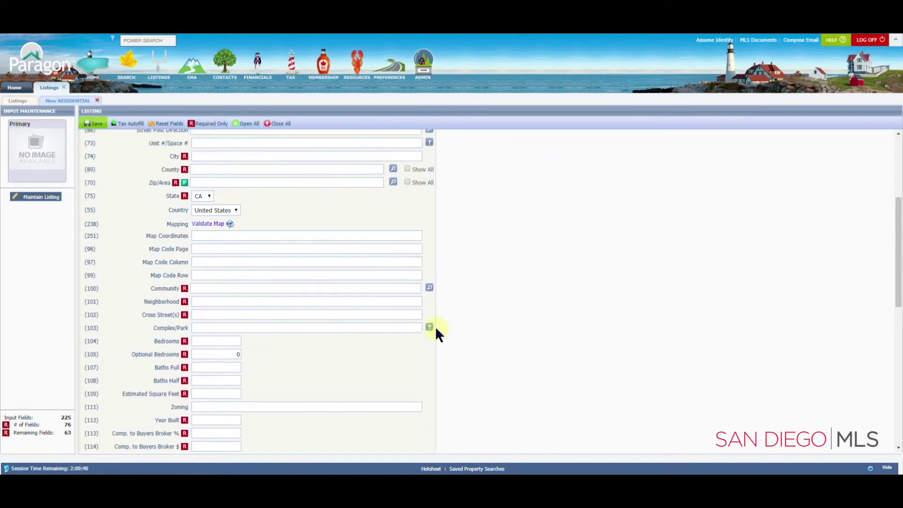
{"action": "scroll", "coordinate": [437, 330], "scroll_direction": "up", "scroll_amount": 4}
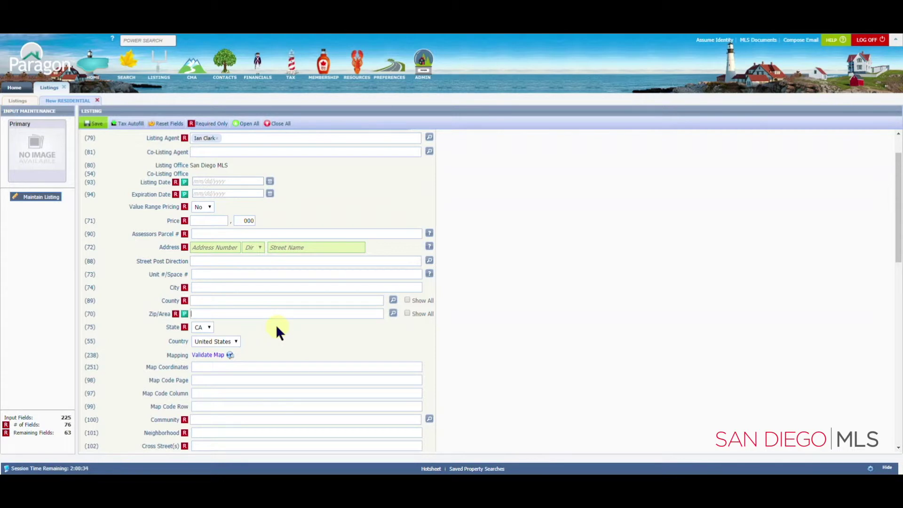
{"action": "type", "text": "92058"}
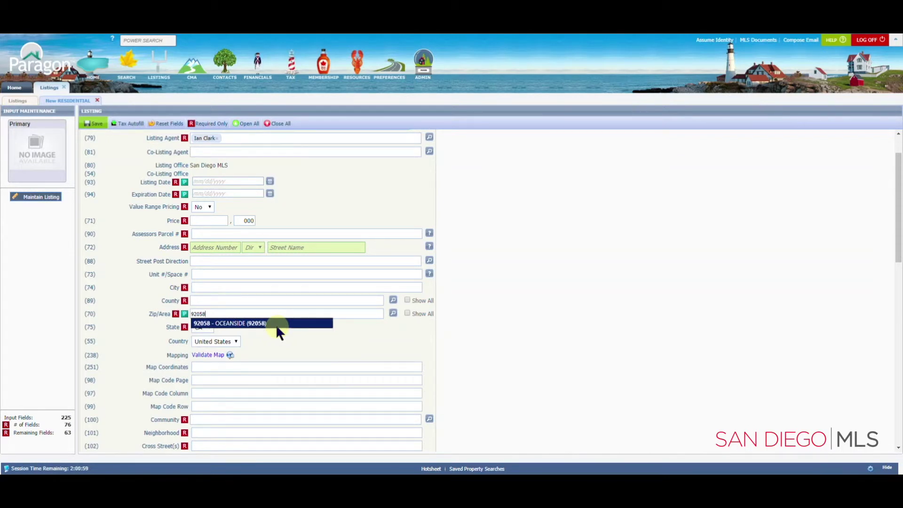
{"action": "left_click", "coordinate": [248, 326]}
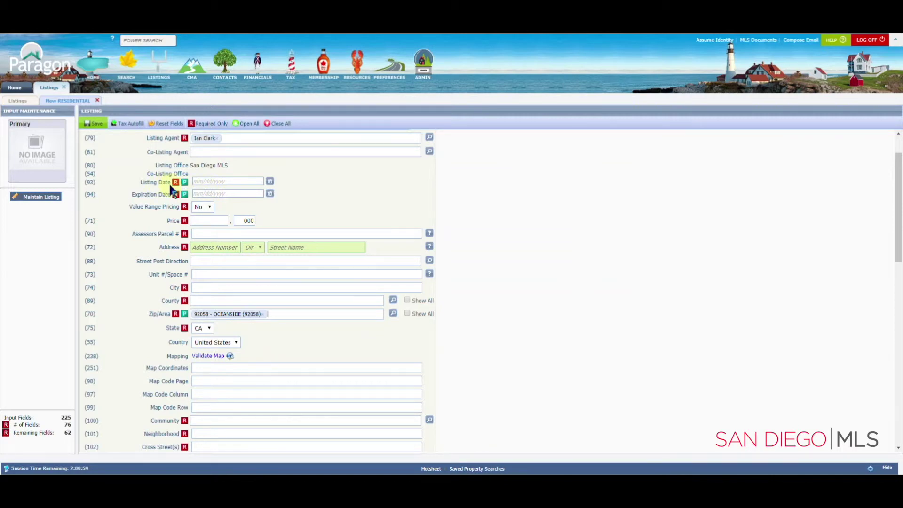
{"action": "left_click", "coordinate": [203, 182]}
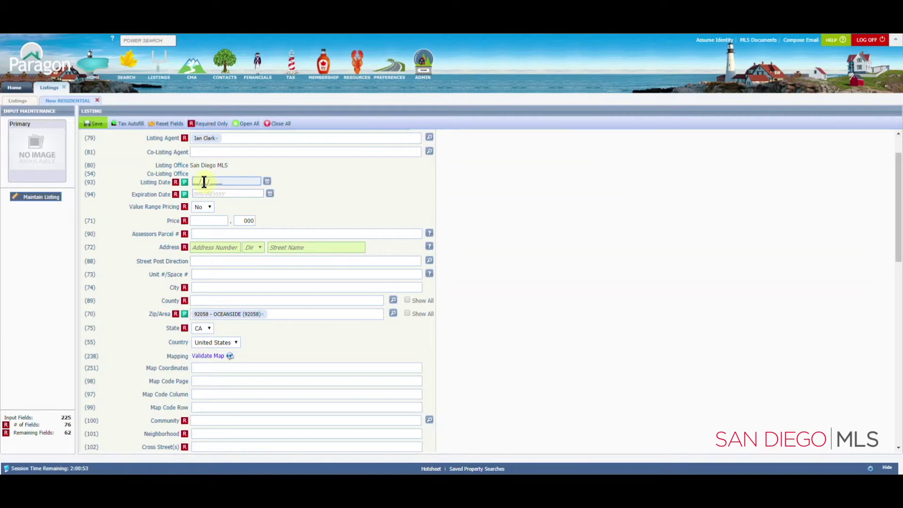
Step: Enter listing date 12/31/2018 and expiration date 12/31/2019
{"action": "type", "text": "12/"}
{"action": "type", "text": "01/"}
{"action": "type", "text": "2018"}
{"action": "left_click", "coordinate": [200, 194]}
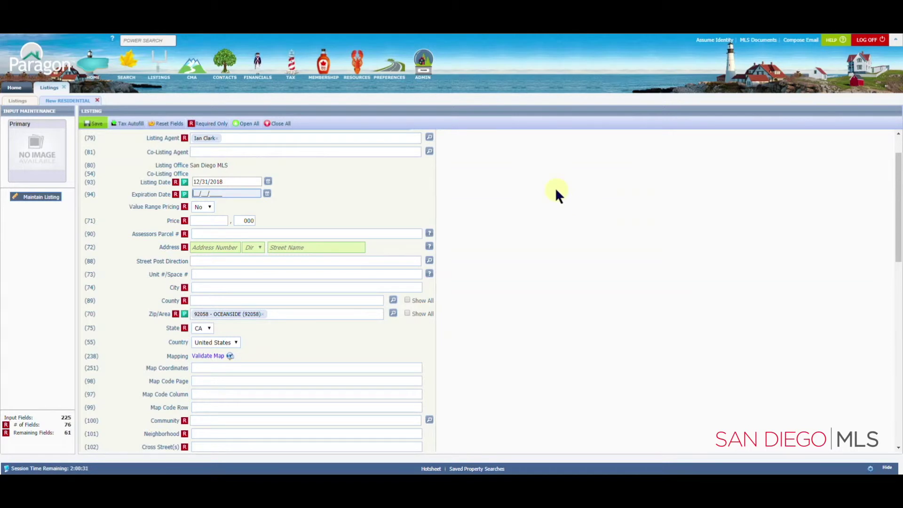
{"action": "type", "text": "12/31/2019"}
Step: Scroll down to Save and show the Save Listing and Save As Partial Listing choices
{"action": "scroll", "coordinate": [171, 322], "scroll_direction": "down", "scroll_amount": 15}
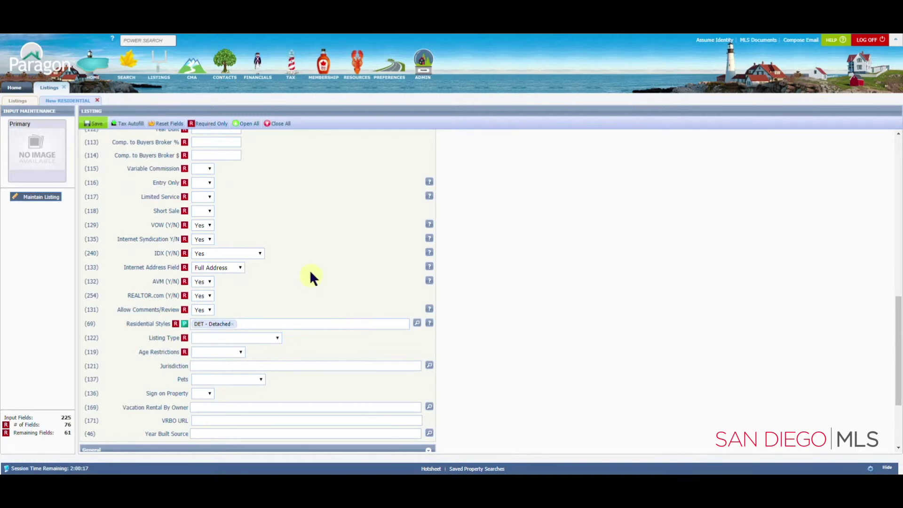
{"action": "left_click", "coordinate": [94, 125]}
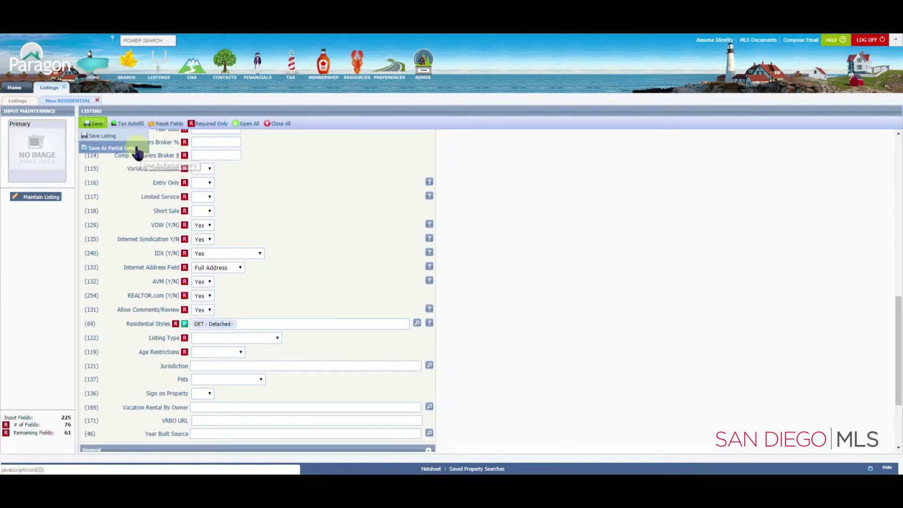
Step: Save the listing as partial listing -244465 and finish the Congratulations dialog
{"action": "left_click", "coordinate": [111, 148]}
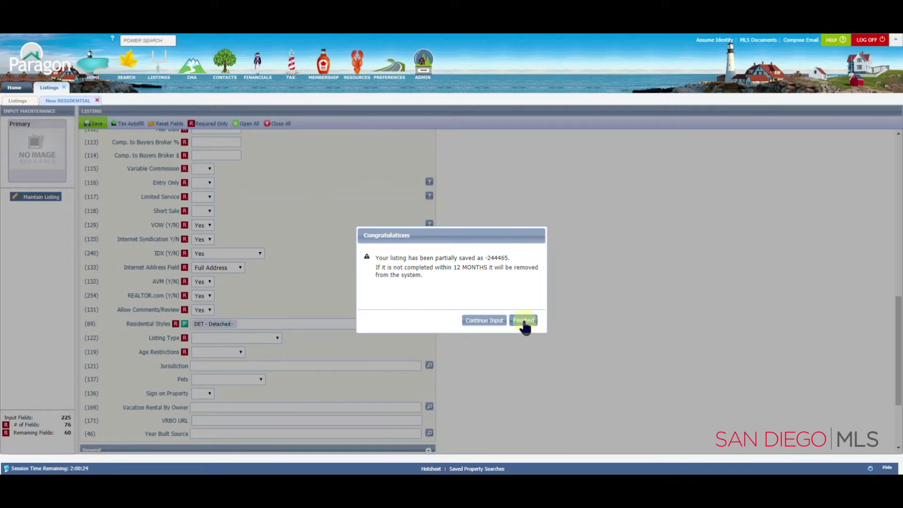
{"action": "left_click", "coordinate": [525, 324]}
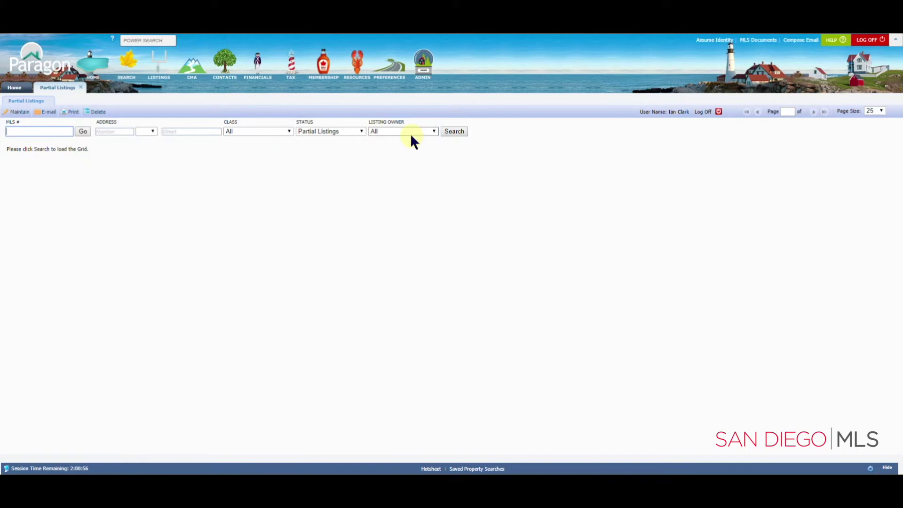
Step: Search Partial Listings with Listing Owner set to My Listings, then close the search
{"action": "left_click", "coordinate": [375, 131]}
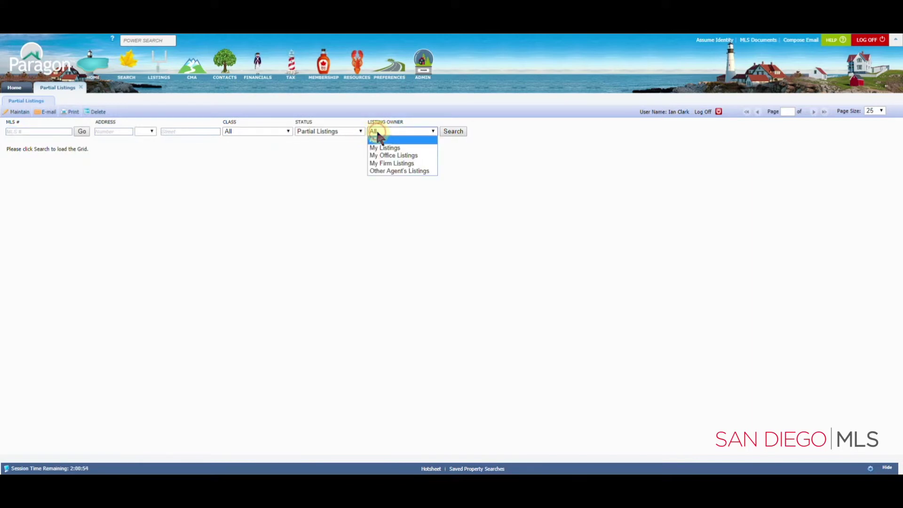
{"action": "left_click", "coordinate": [383, 147]}
{"action": "left_click", "coordinate": [461, 133]}
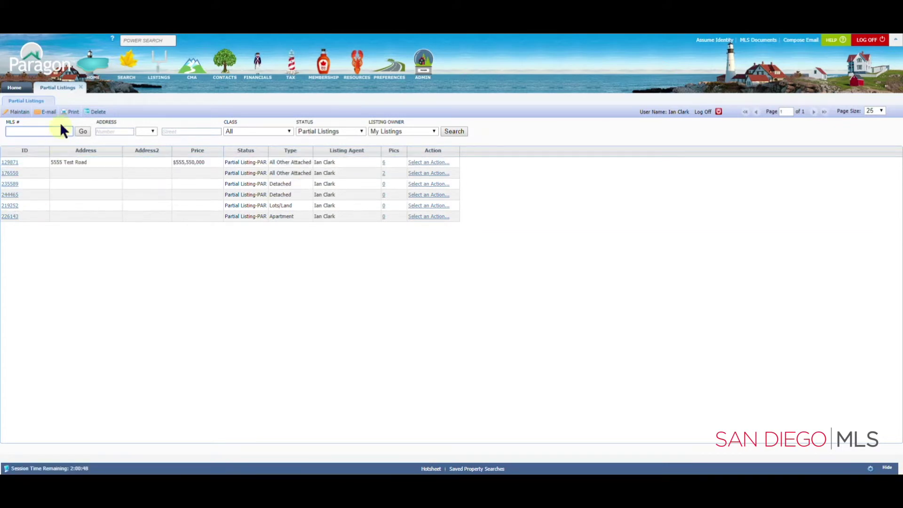
{"action": "left_click", "coordinate": [82, 88]}
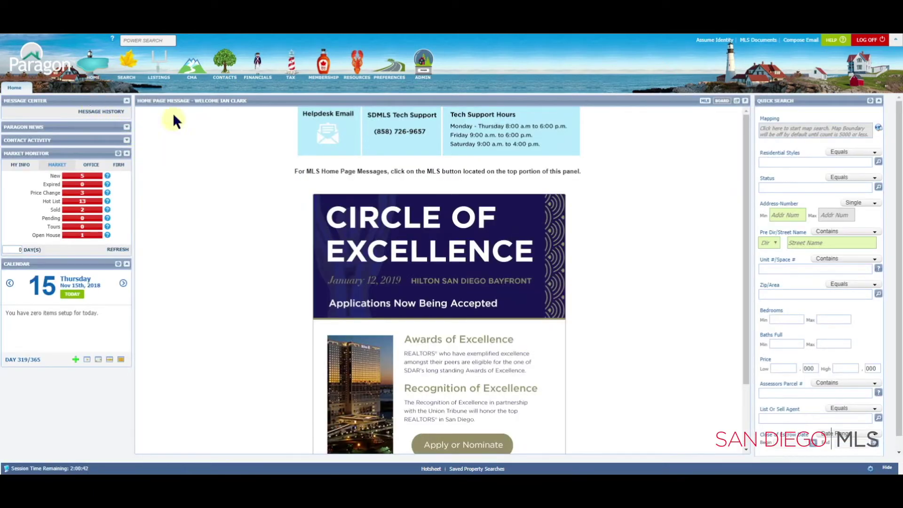
{"action": "left_click", "coordinate": [162, 69]}
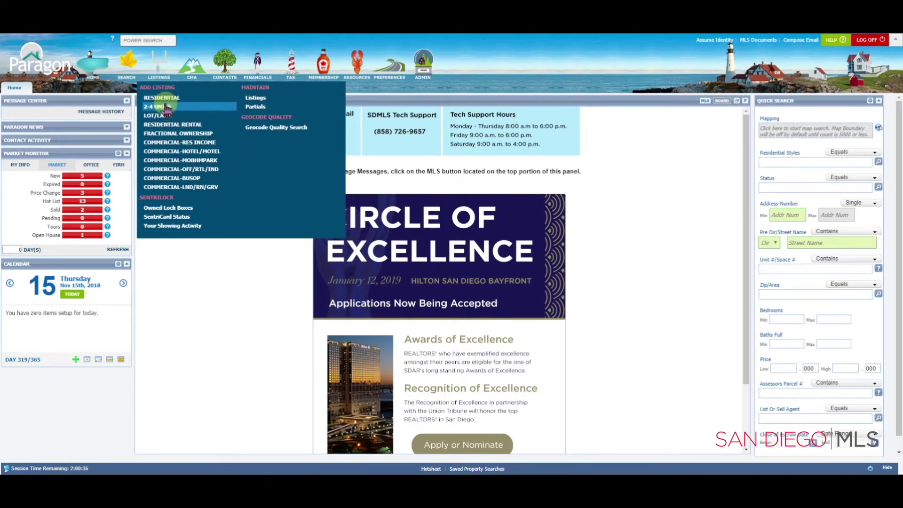
{"action": "left_click", "coordinate": [264, 108]}
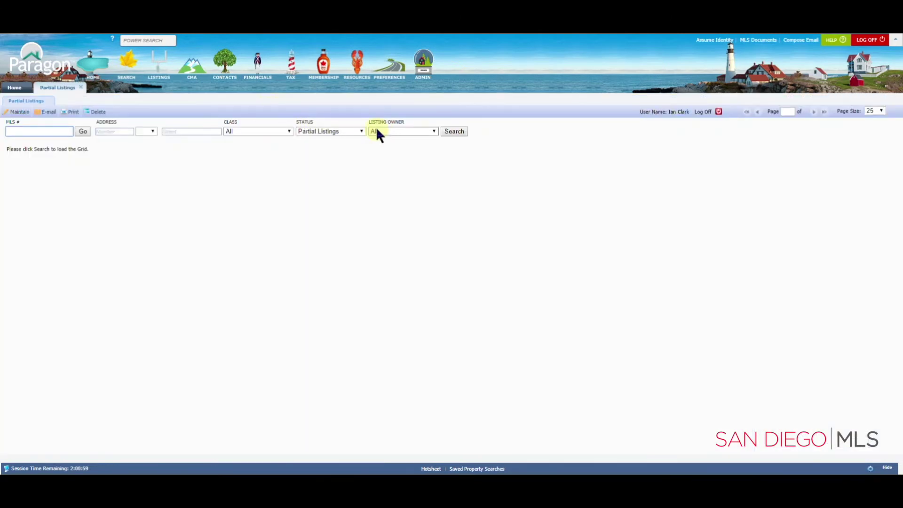
{"action": "left_click", "coordinate": [377, 130]}
{"action": "left_click", "coordinate": [396, 147]}
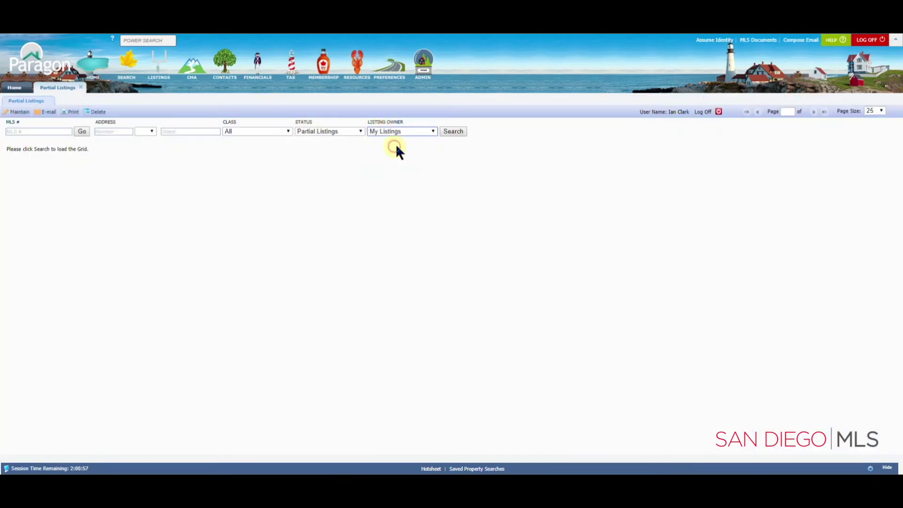
{"action": "left_click", "coordinate": [452, 132]}
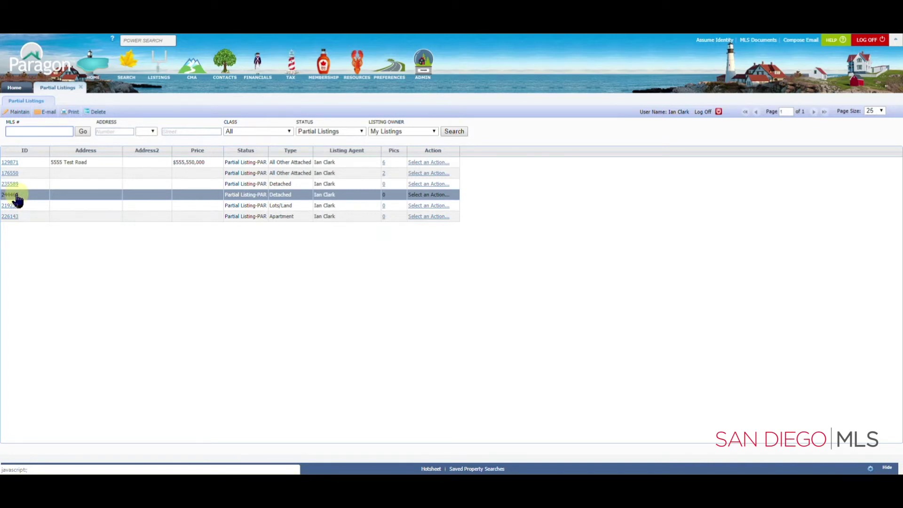
Step: Reopen partial listing 244465, enter City Oceanside and pick County SanDiego - San Diego
{"action": "left_click", "coordinate": [15, 194]}
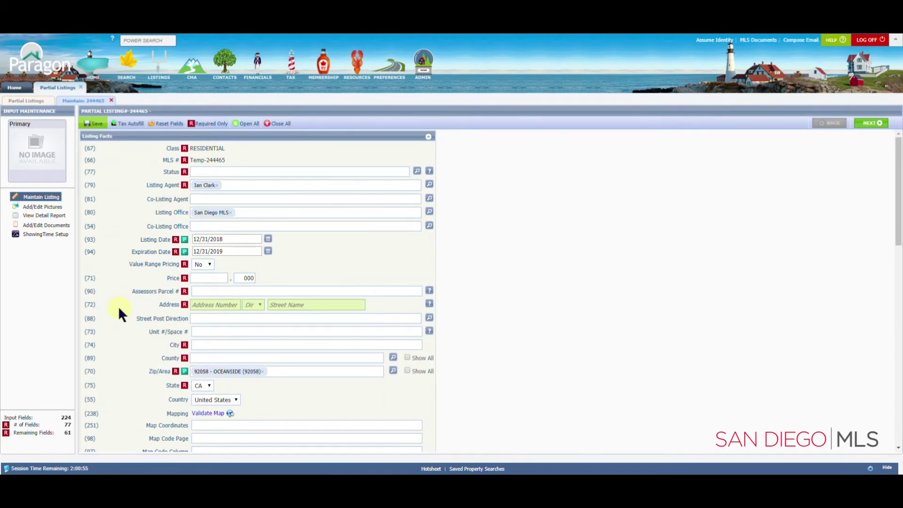
{"action": "left_click", "coordinate": [209, 345]}
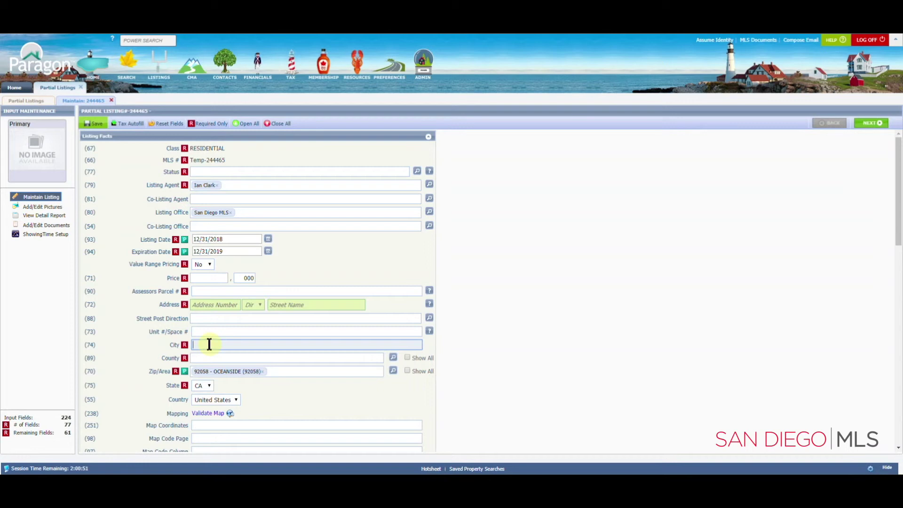
{"action": "type", "text": "Oceanside"}
{"action": "key", "text": "Tab"}
{"action": "type", "text": "San"}
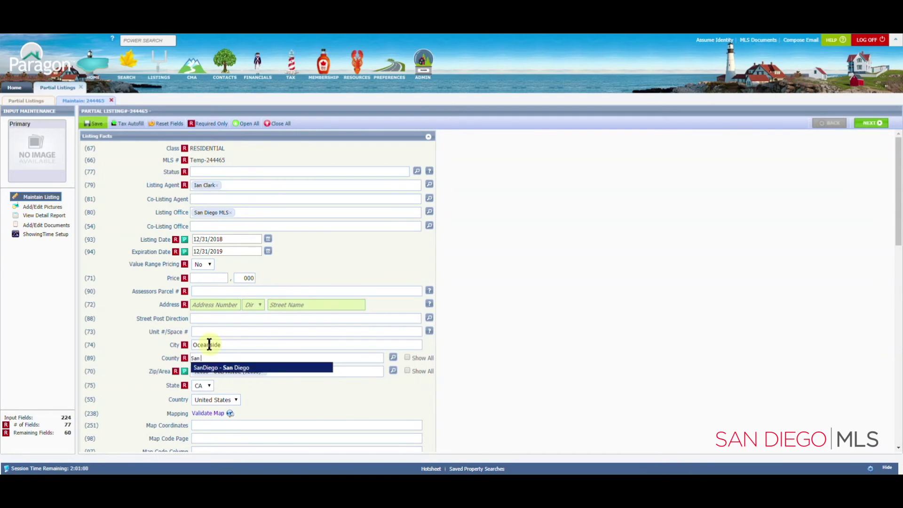
{"action": "left_click", "coordinate": [214, 369]}
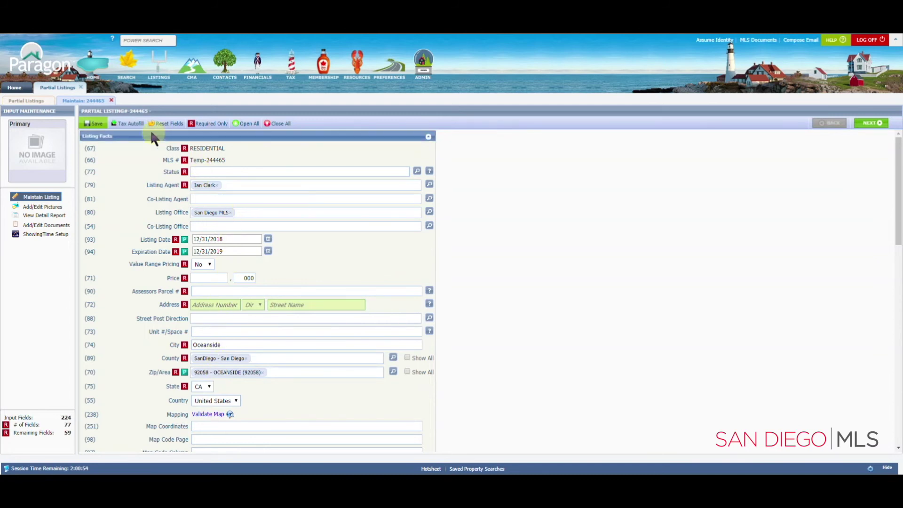
{"action": "mouse_move", "coordinate": [96, 126]}
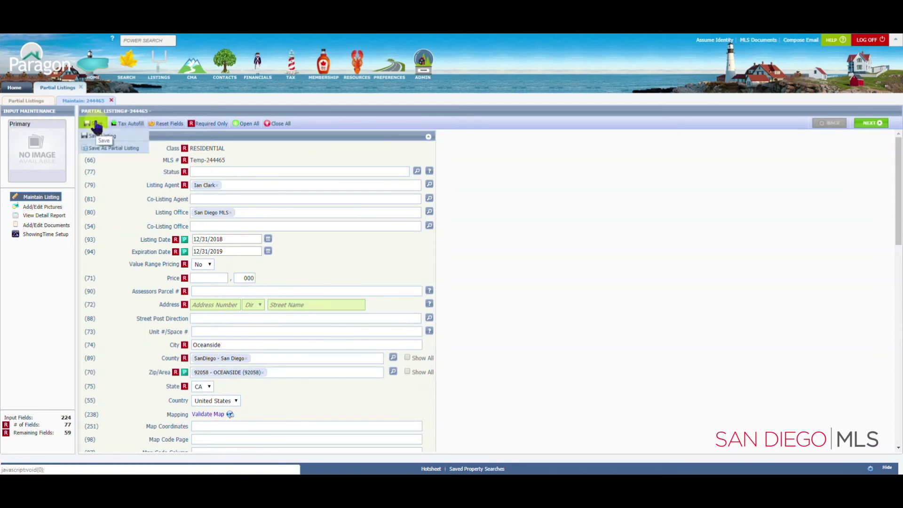
Step: Save listing 244465 as a partial listing again and choose Continue Input
{"action": "left_click", "coordinate": [112, 150]}
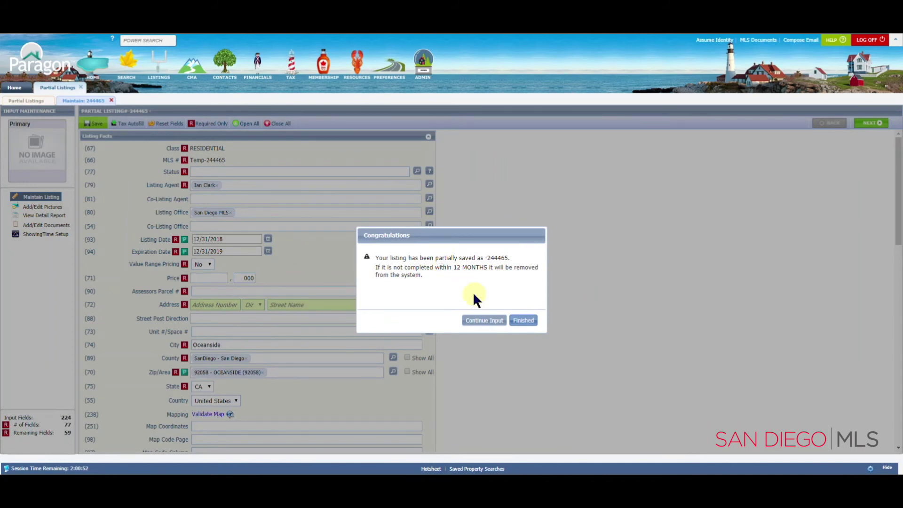
{"action": "left_click", "coordinate": [489, 323]}
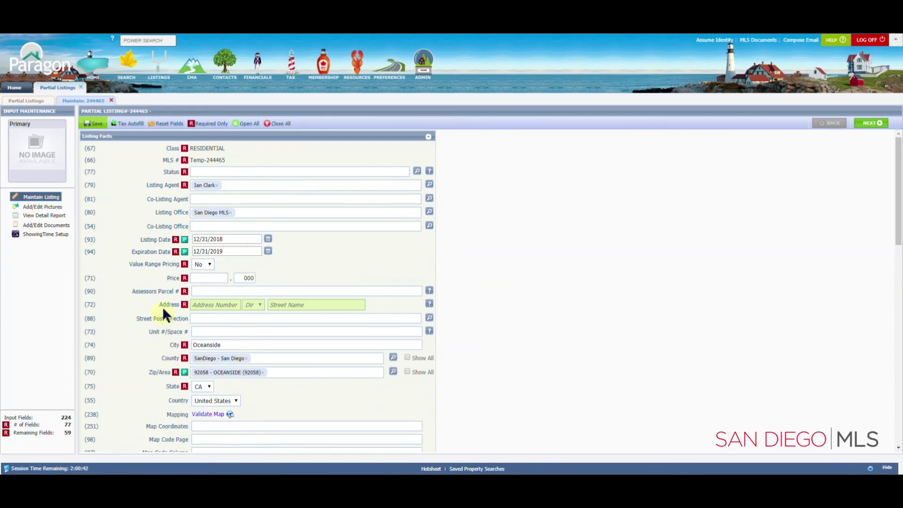
{"action": "mouse_move", "coordinate": [96, 124]}
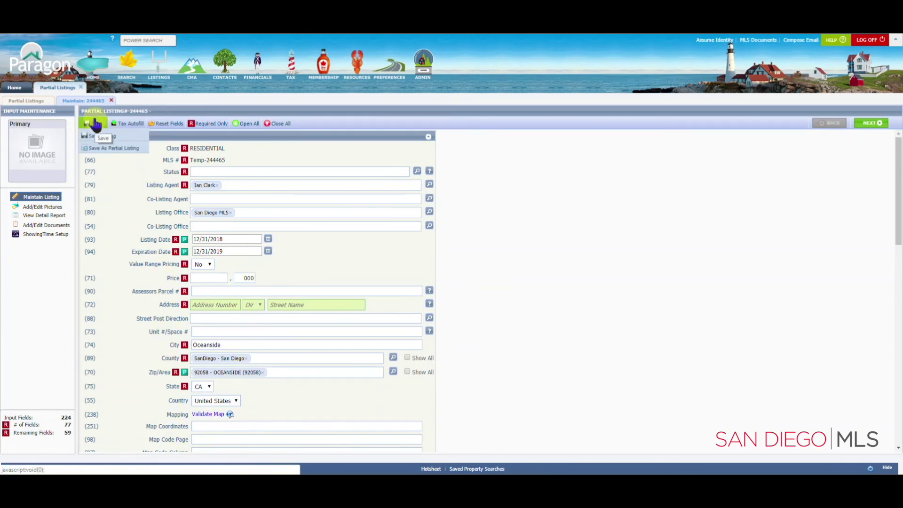